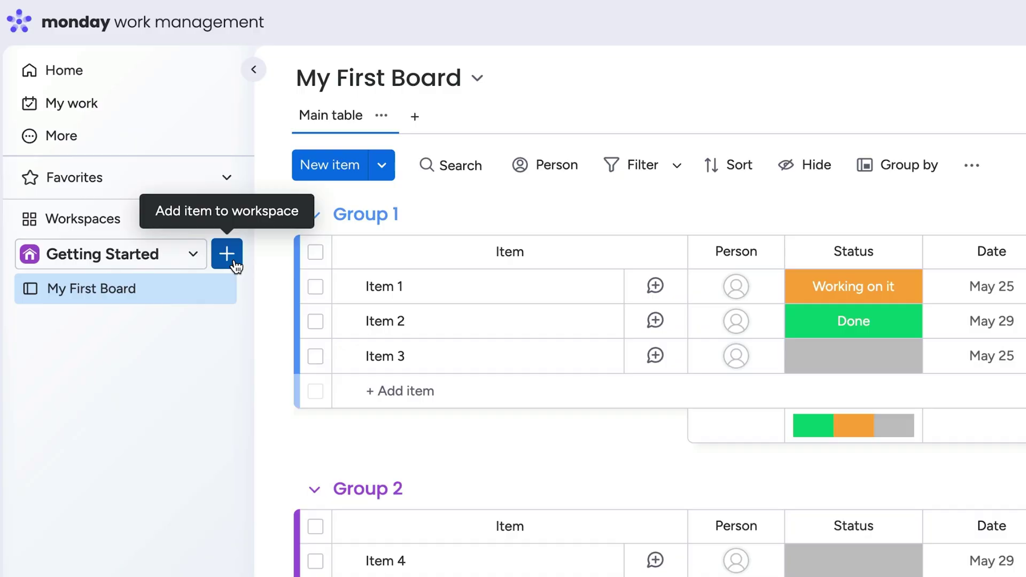
Start a new Team projects board from the workspace's + menu
left_click(227, 254)
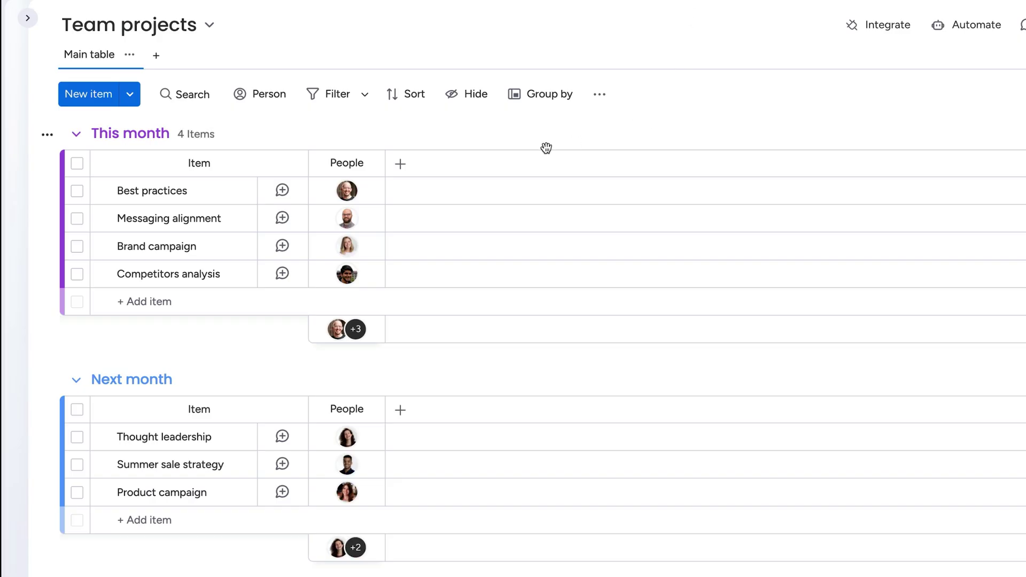
Add a Timeline column, then an Email column from the full column catalogue
left_click(400, 164)
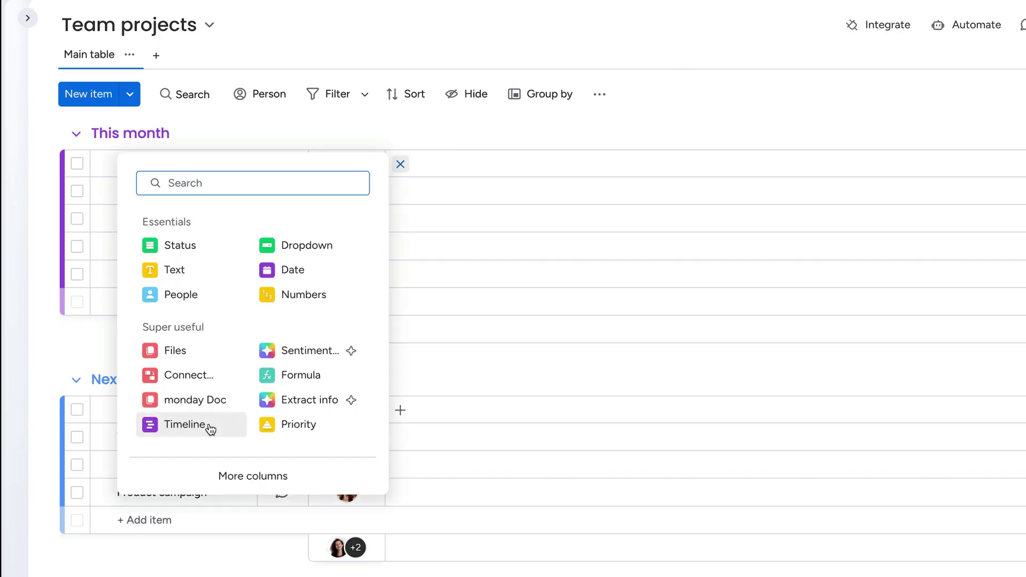
left_click(185, 425)
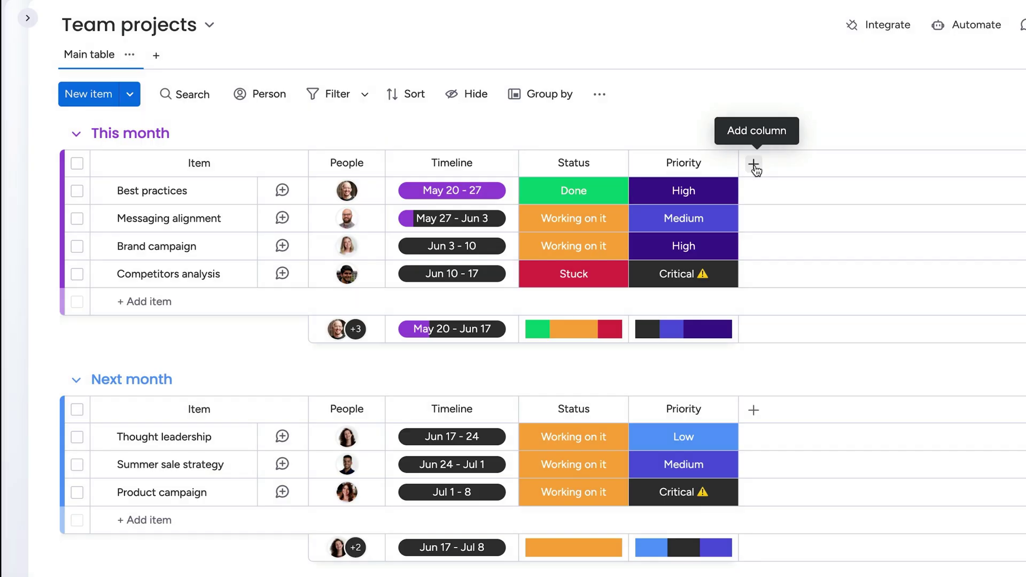
left_click(754, 164)
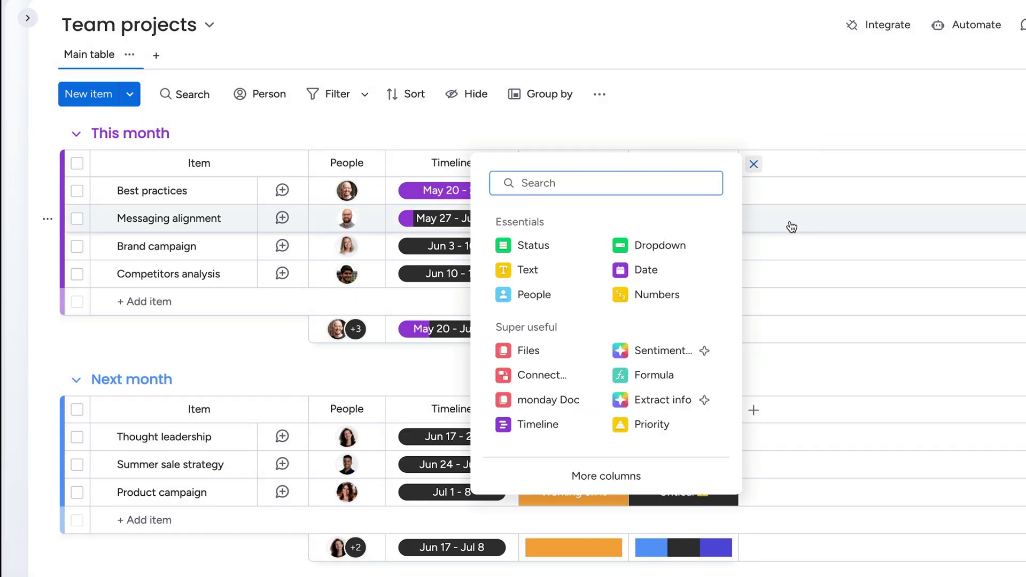
left_click(680, 476)
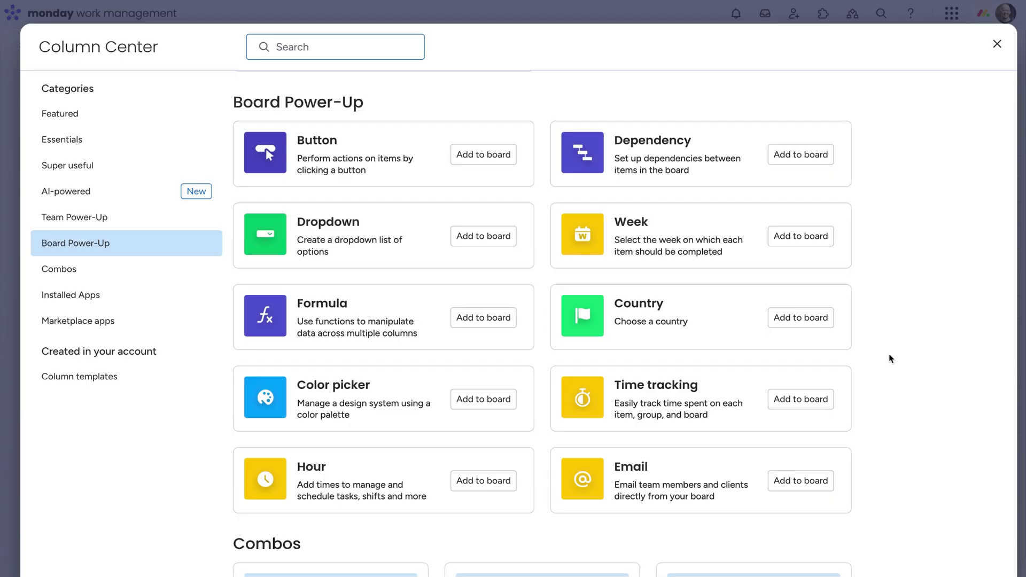
left_click(837, 478)
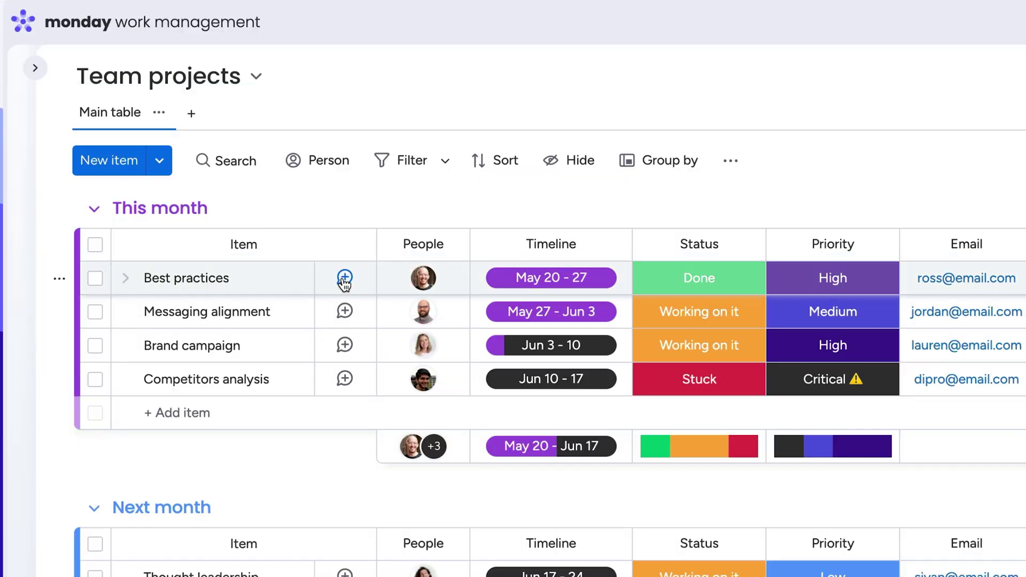
Begin an update on the Best practices item reading 'What do yo'
left_click(345, 278)
left_click(312, 213)
type("What do yo")
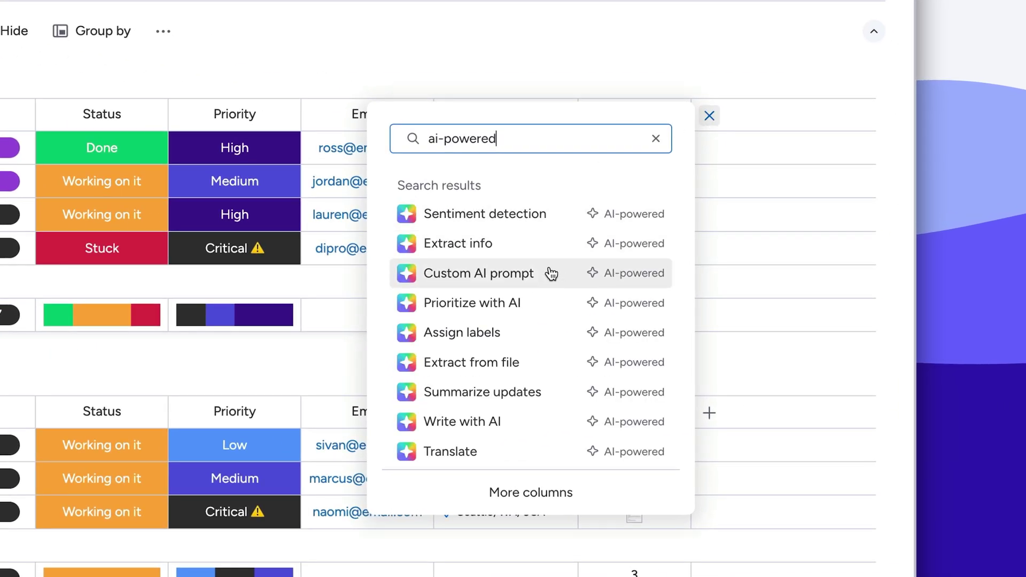
Add a Custom AI prompt column generated from item name, email and location
left_click(548, 281)
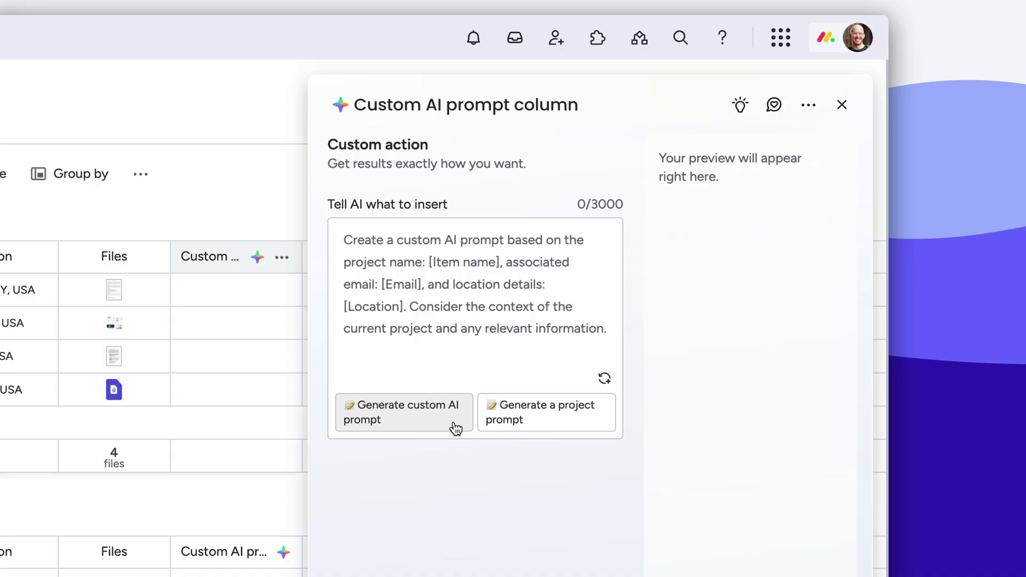
left_click(431, 426)
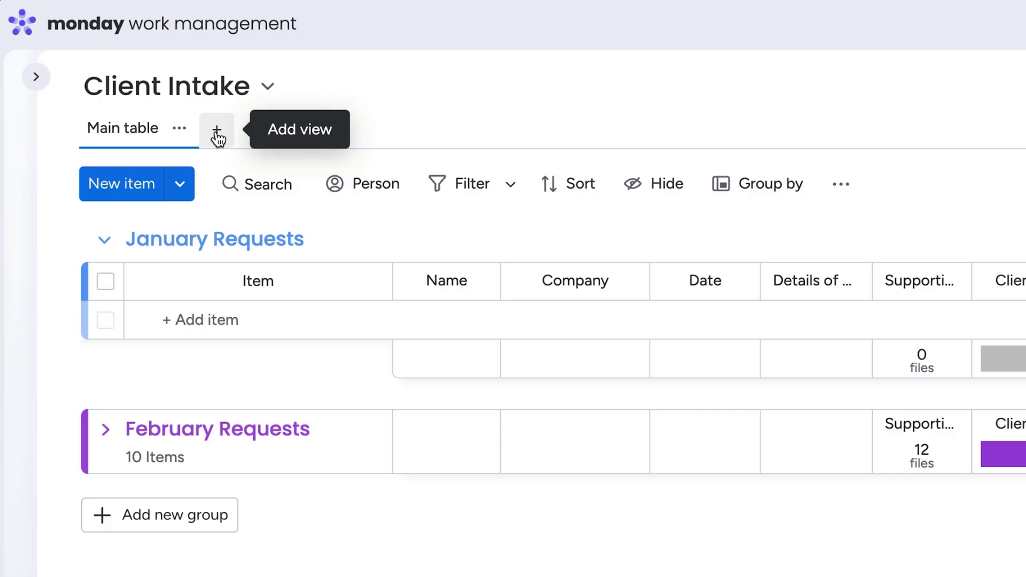
View the Client Intake board as a chart and then as a file gallery
left_click(217, 136)
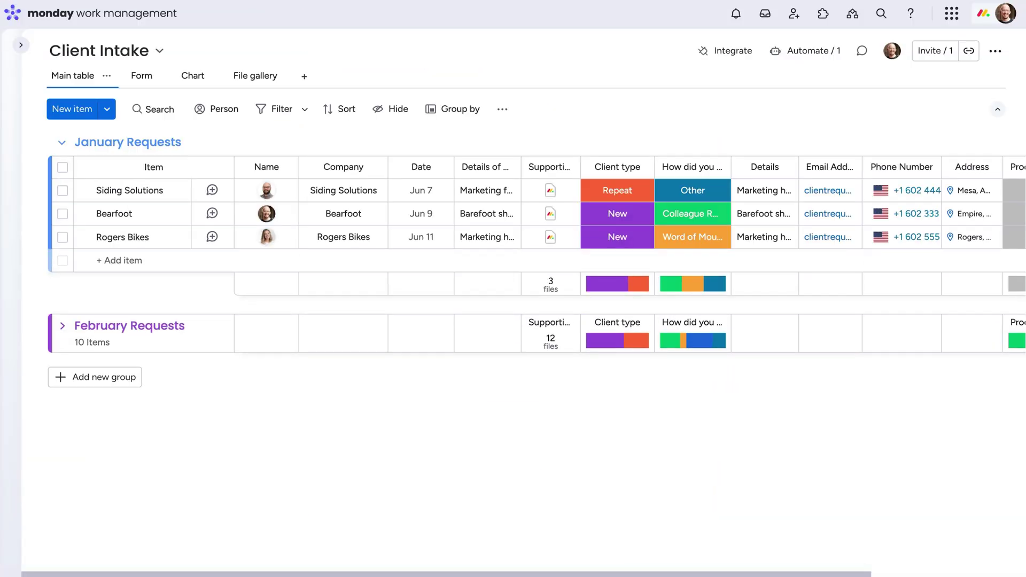
left_click(186, 82)
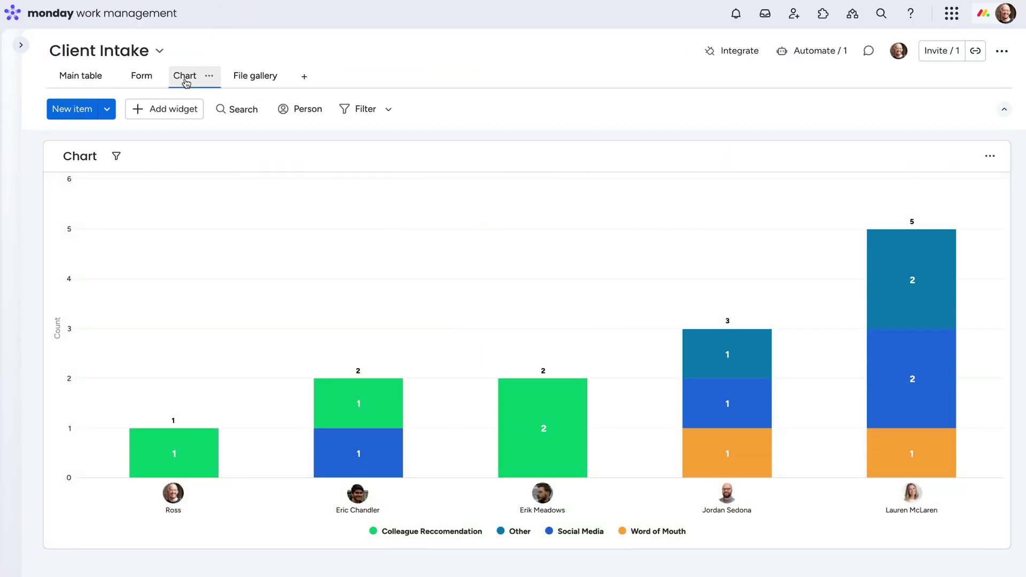
left_click(238, 86)
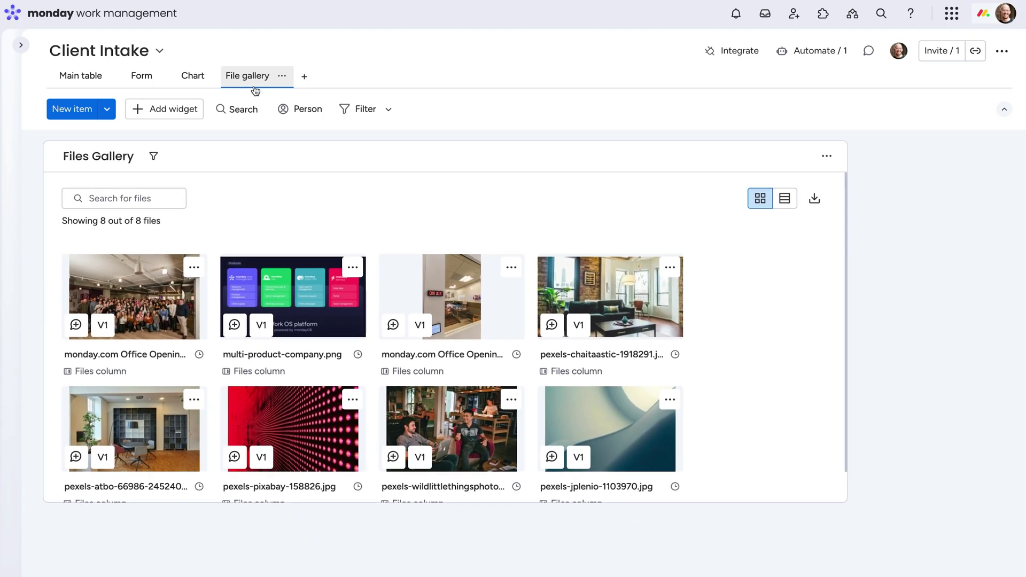
Add a Gantt view to the board from the full views catalogue
left_click(304, 81)
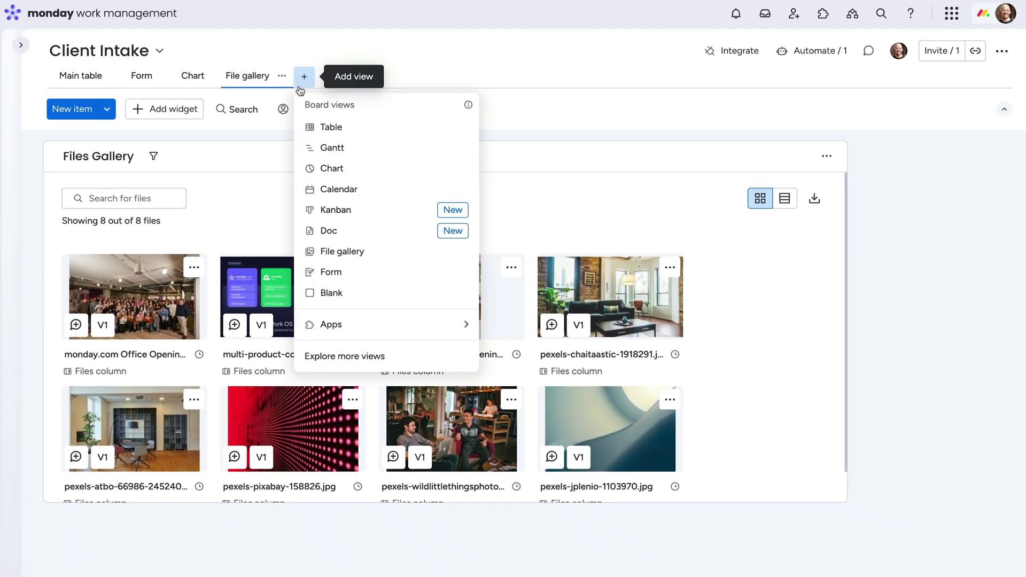
left_click(325, 362)
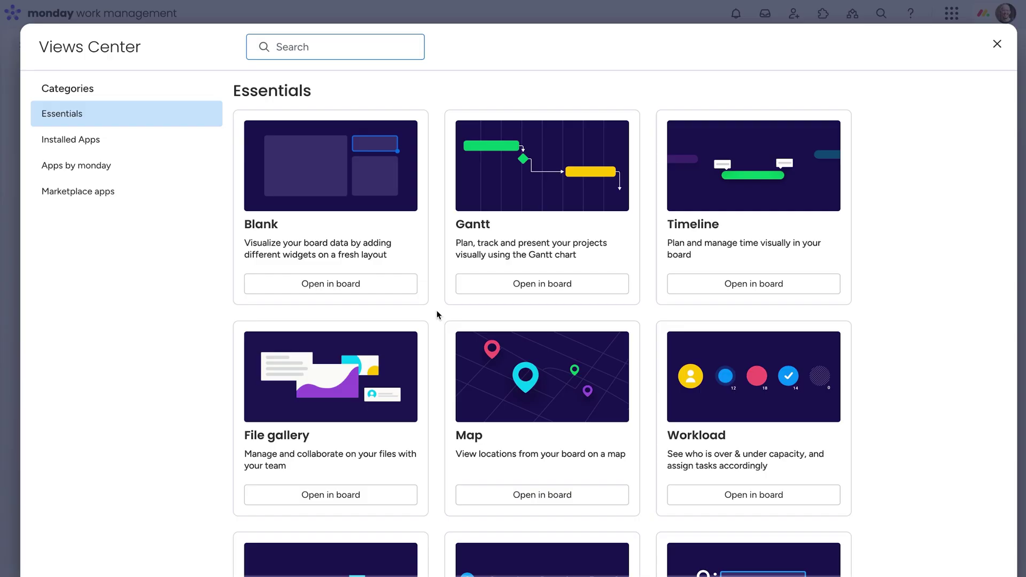
left_click(471, 288)
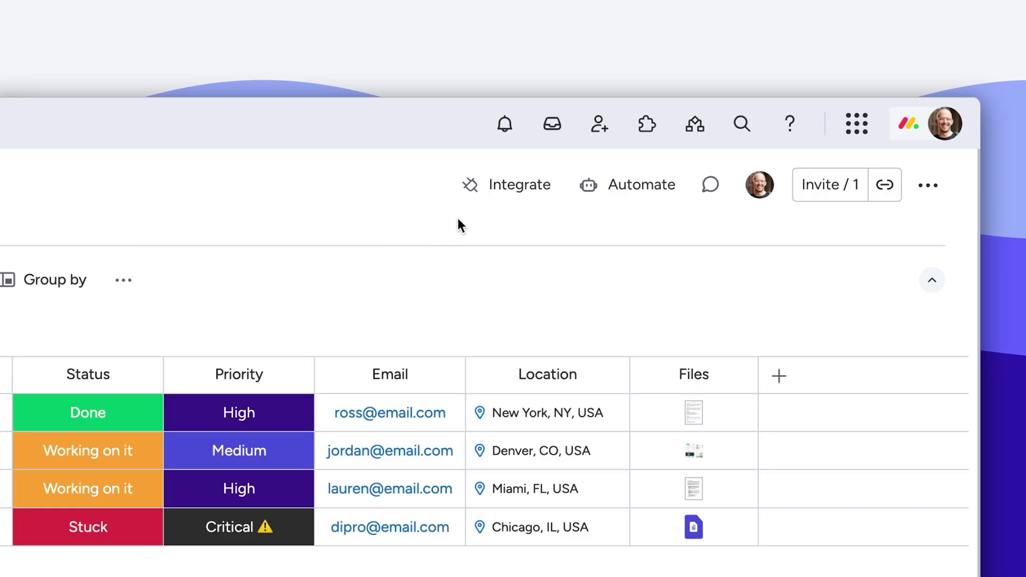
Start a Slack connection for the board, then browse the apps marketplace integrations
left_click(486, 198)
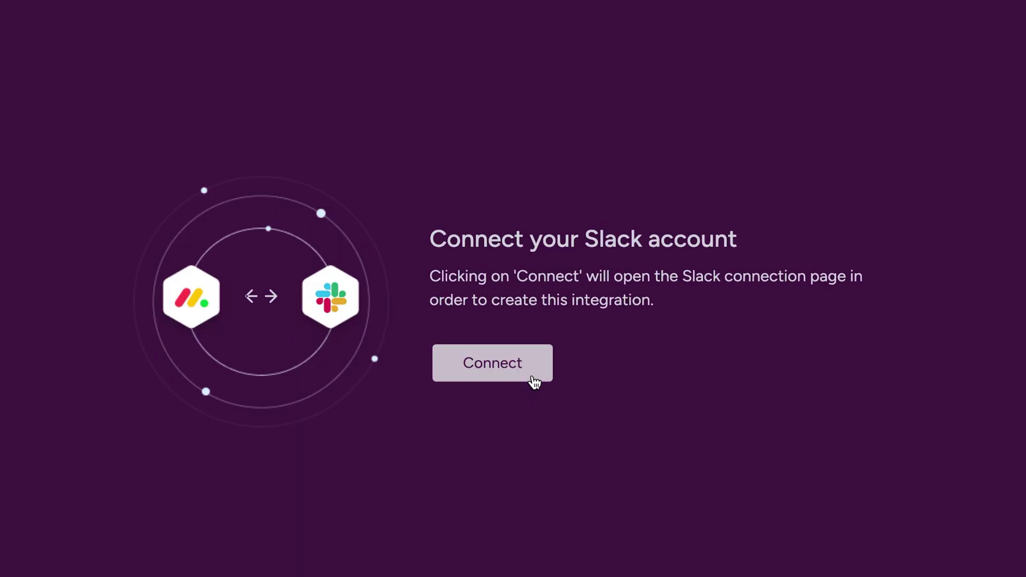
left_click(534, 381)
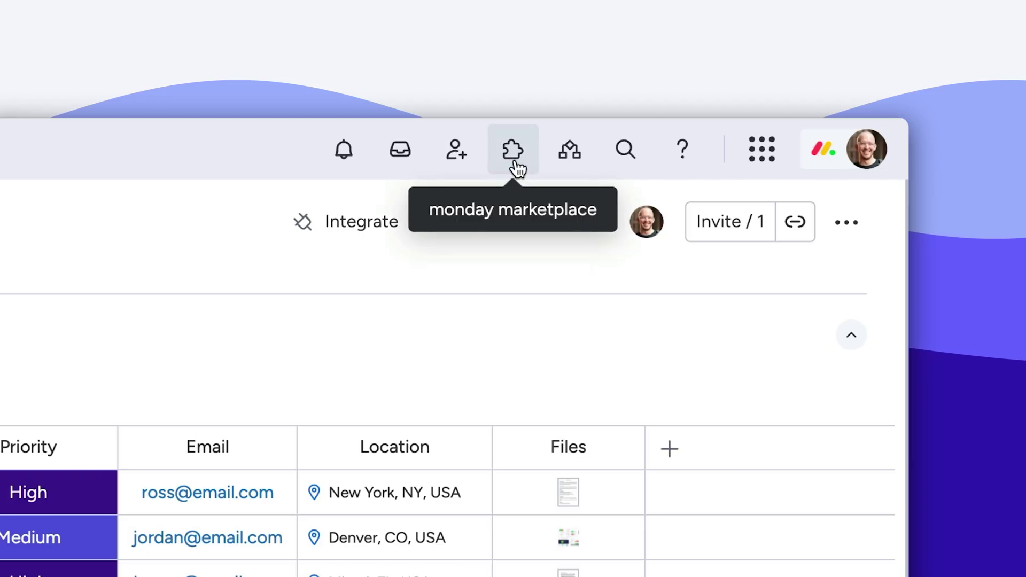
left_click(517, 168)
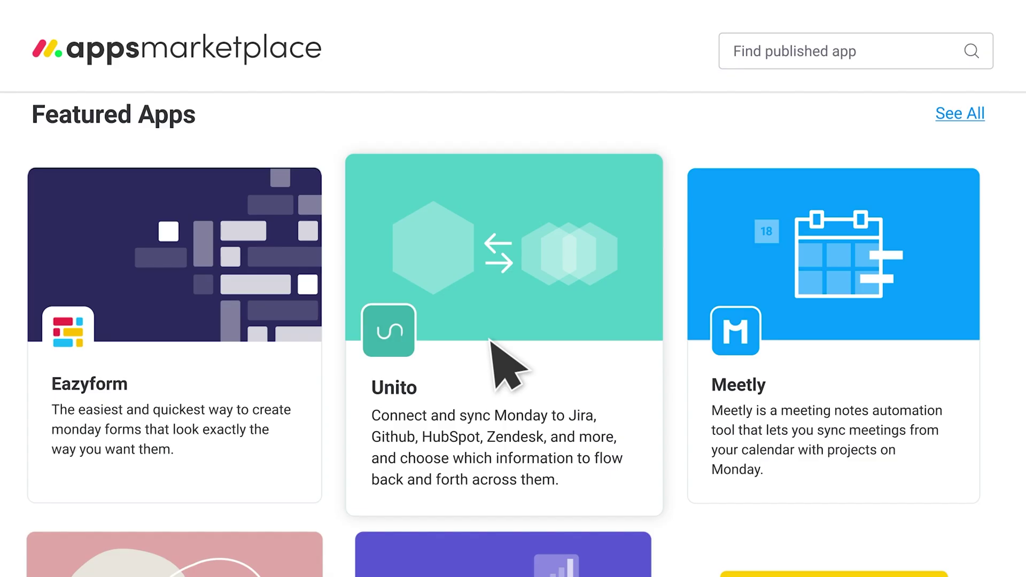
scroll(394, 309, "down", 5)
scroll(249, 281, "down", 5)
scroll(440, 389, "down", 5)
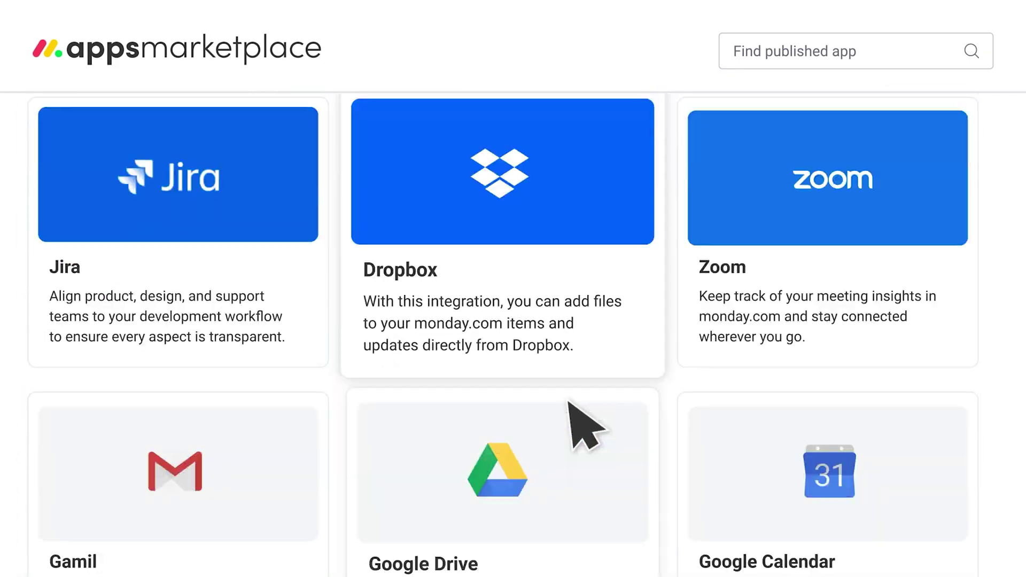
scroll(572, 408, "down", 5)
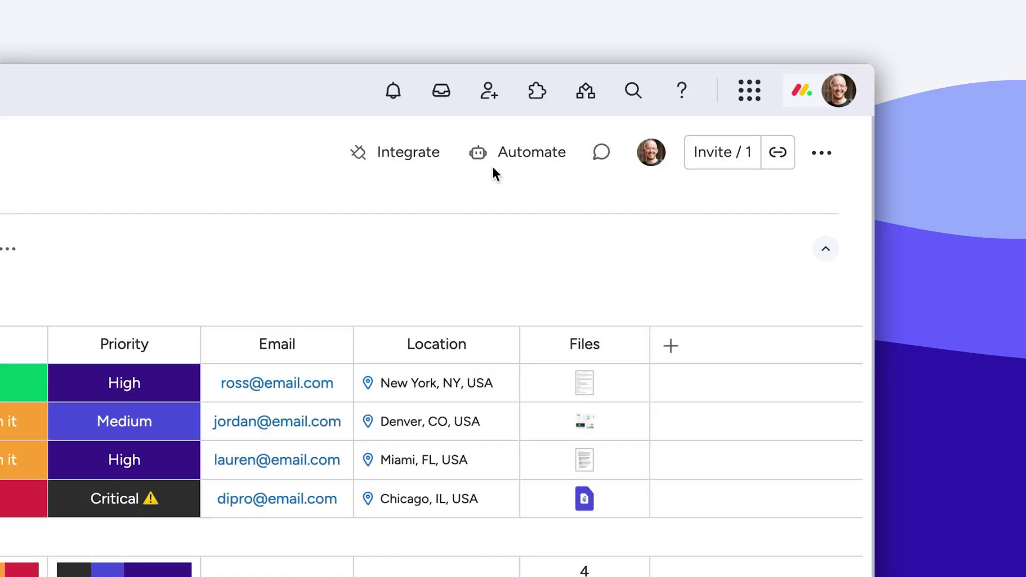
Start an automation that sets the date to today when Status changes to Done
left_click(493, 168)
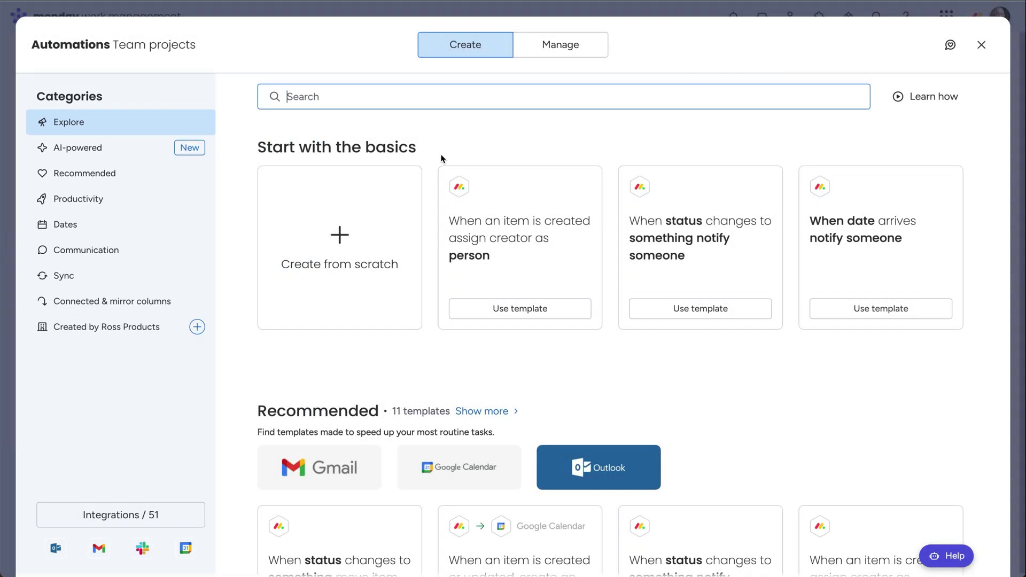
left_click(394, 200)
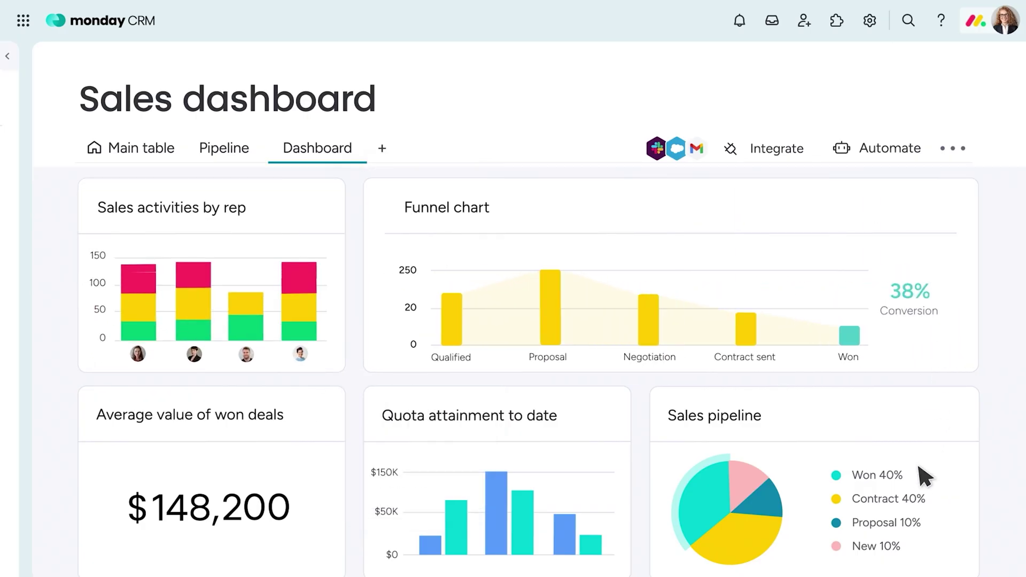
Drag the Sales pipeline pie chart from the bottom-right to the bottom-left
left_click_drag(920, 480, 347, 479)
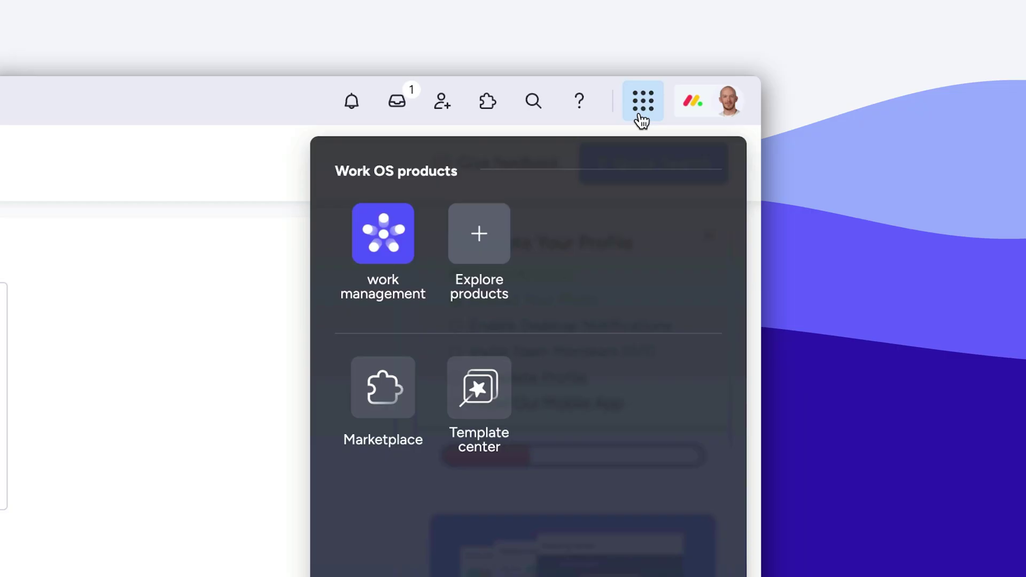
Open Explore products to list monday CRM, monday dev and Service
left_click(504, 244)
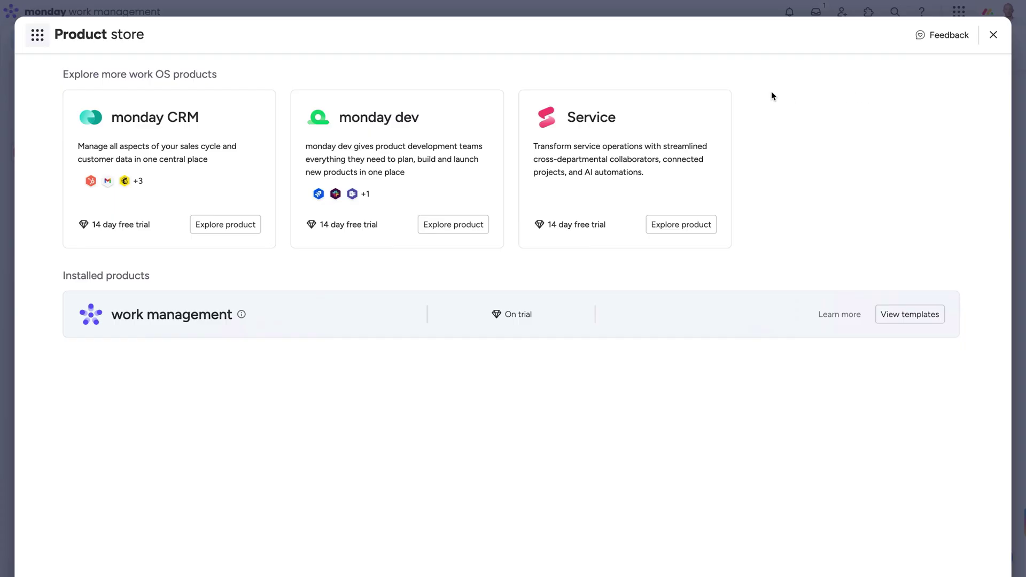